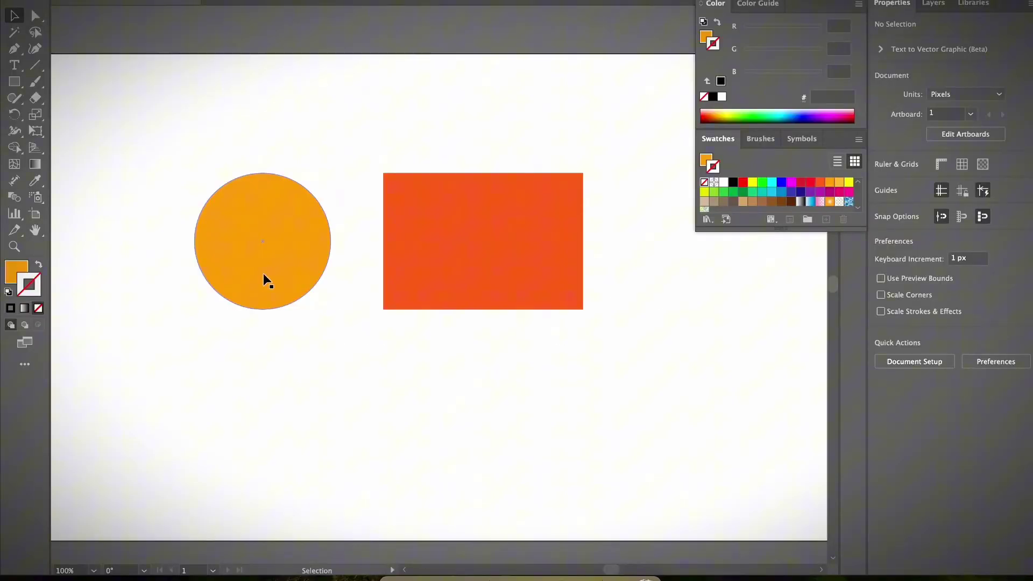
Drag the red rectangle left so it overlaps the orange circle's right half.
click(479, 261)
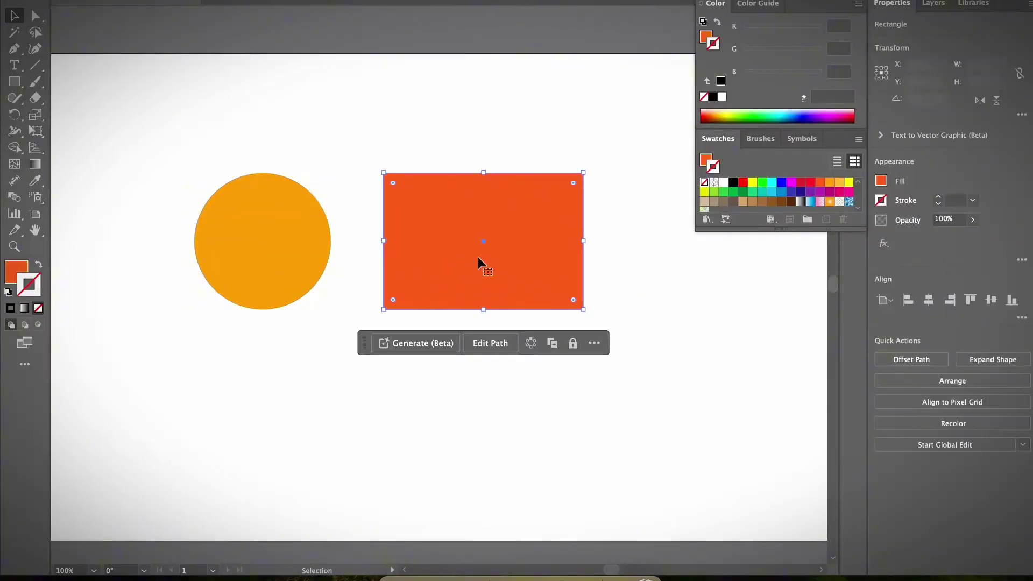
click(357, 277)
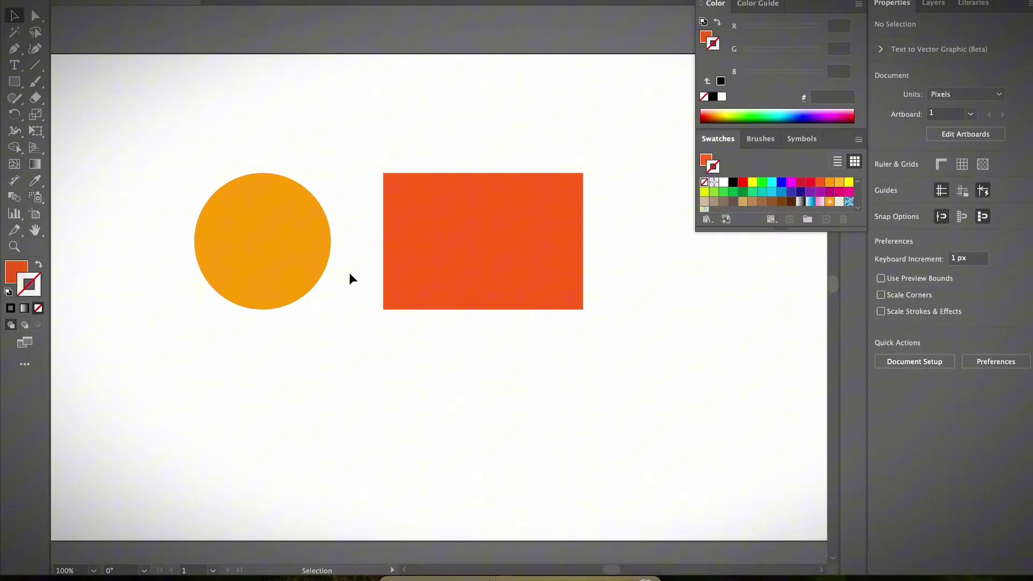
click(451, 252)
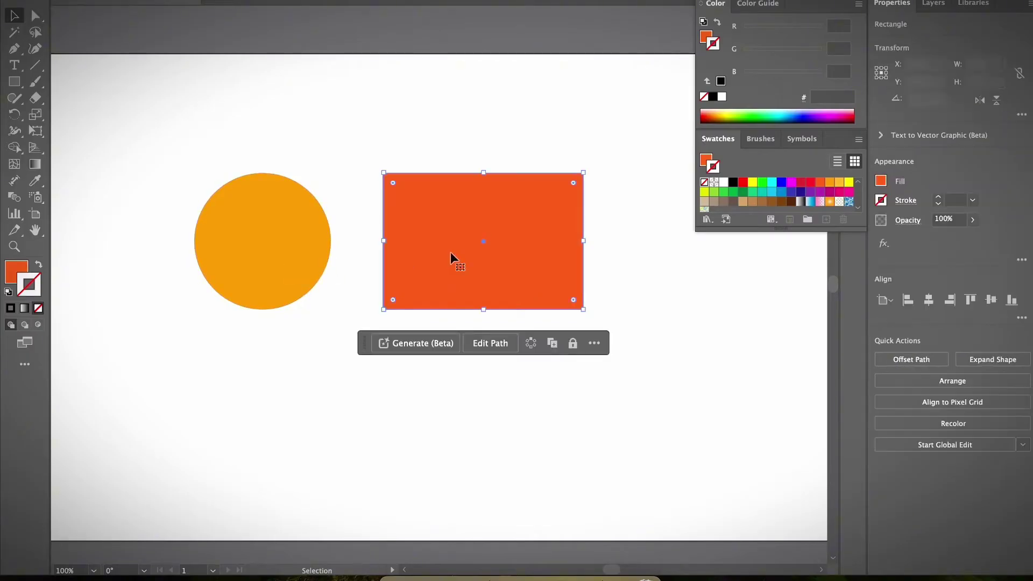
click(368, 286)
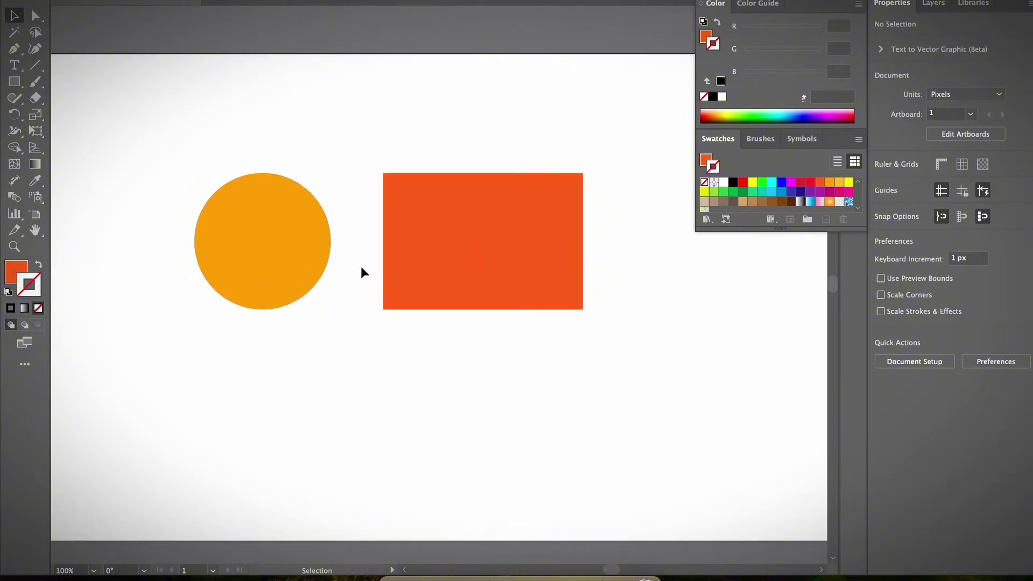
click(263, 266)
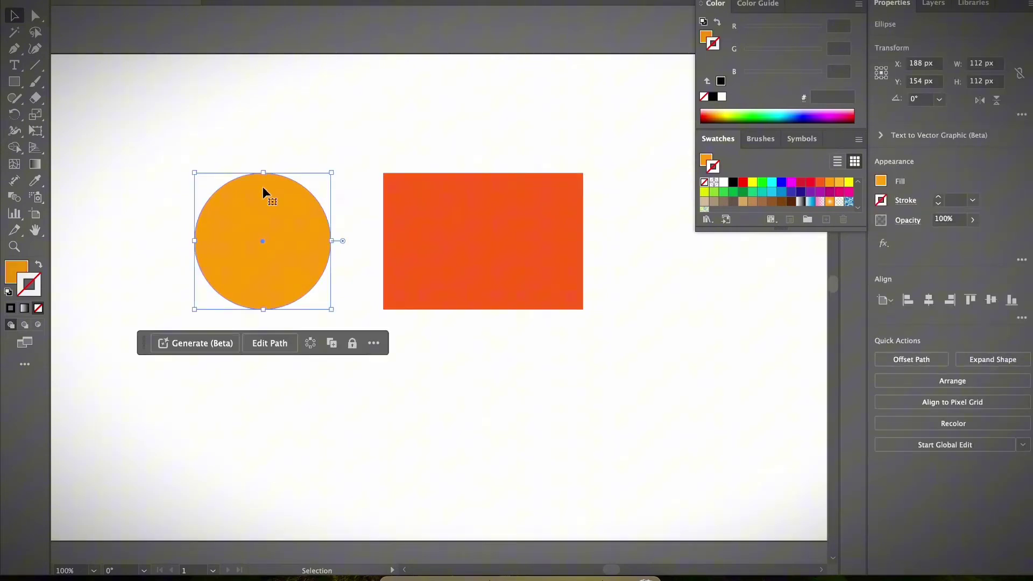
click(451, 271)
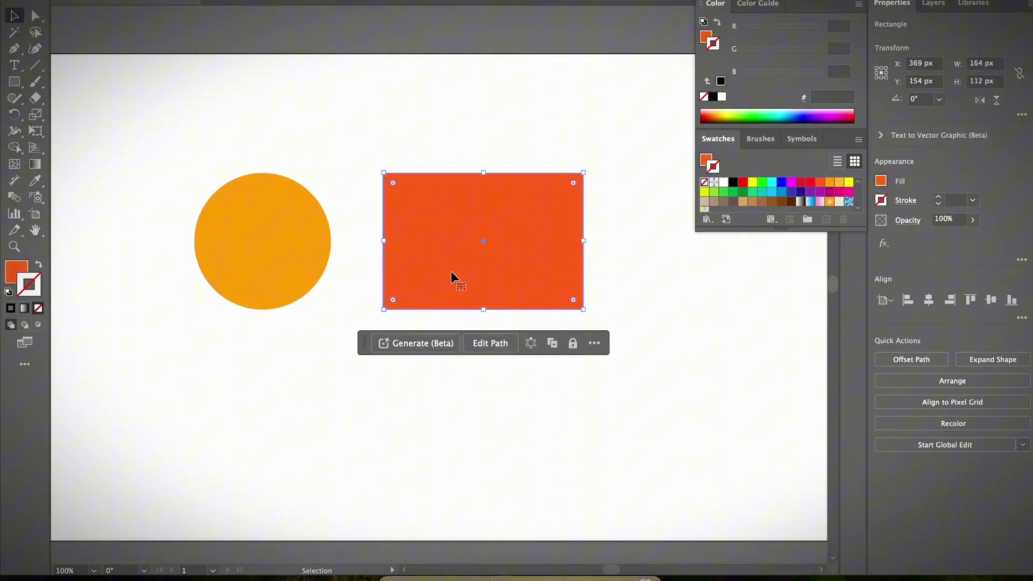
drag(451, 271, 331, 276)
click(488, 264)
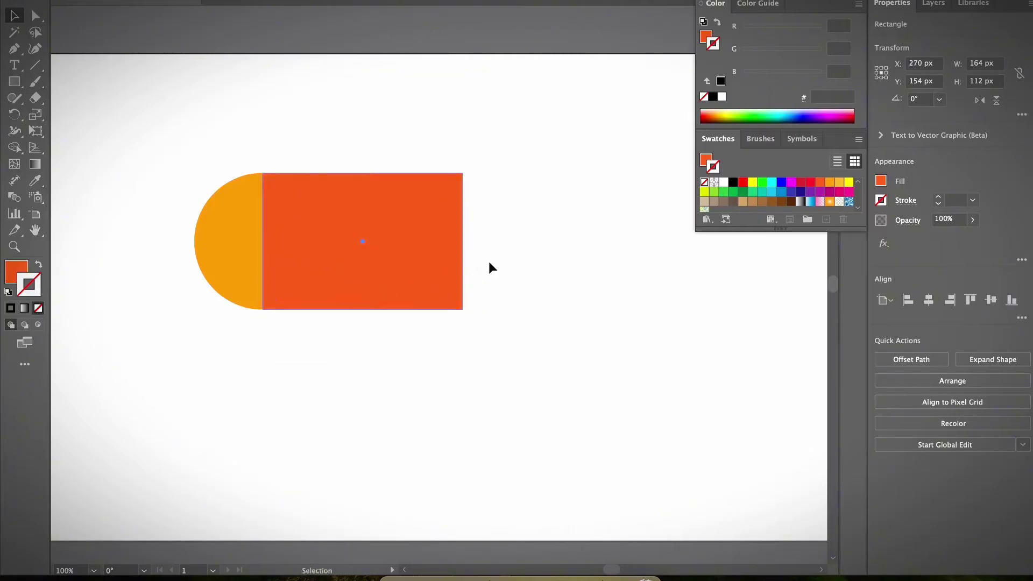
Select both the circle and the rectangle and apply Pathfinder Unite.
drag(245, 175, 388, 305)
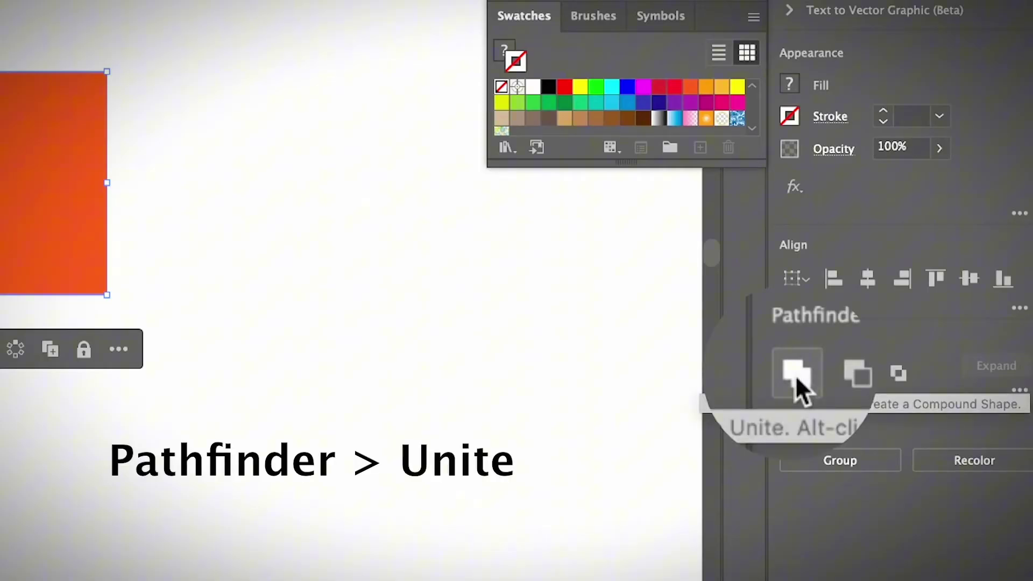
click(796, 375)
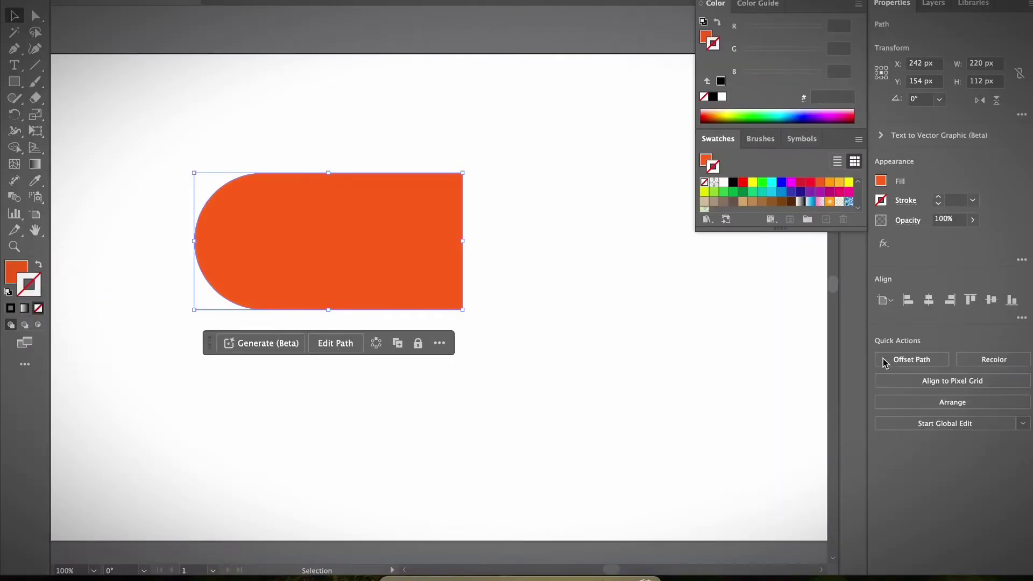
click(539, 315)
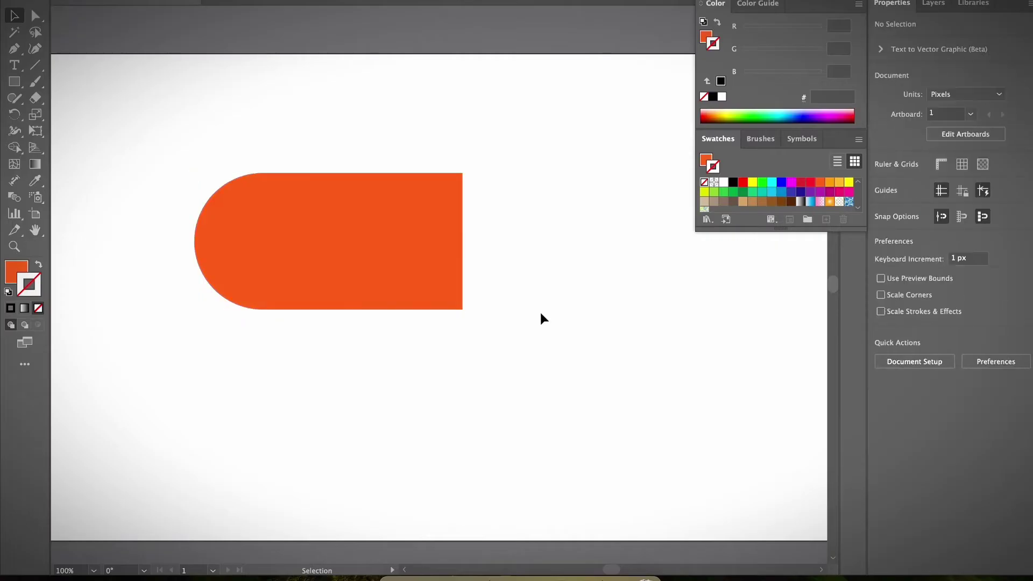
Check the merged shape's fill colour values.
click(376, 277)
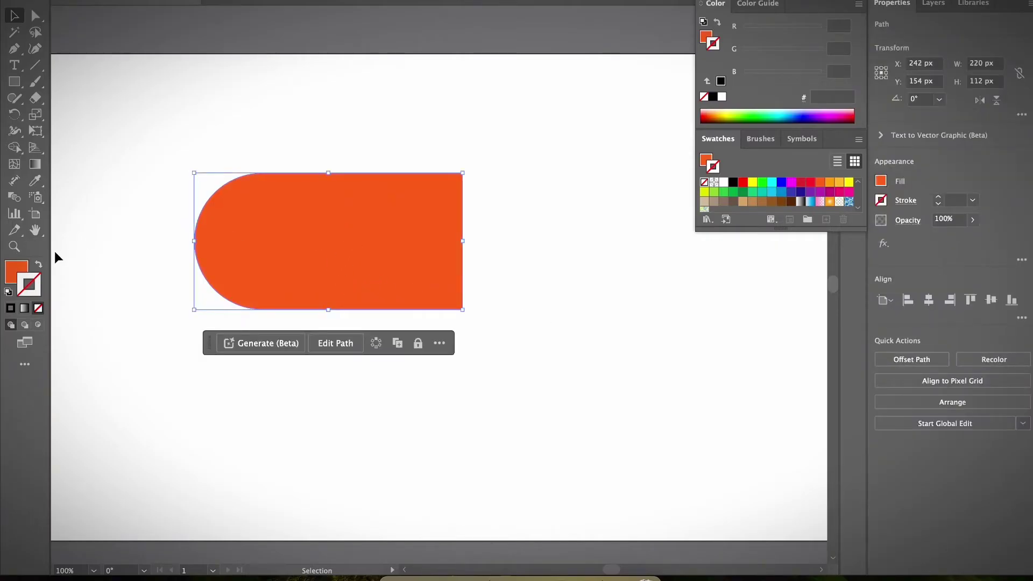
click(23, 267)
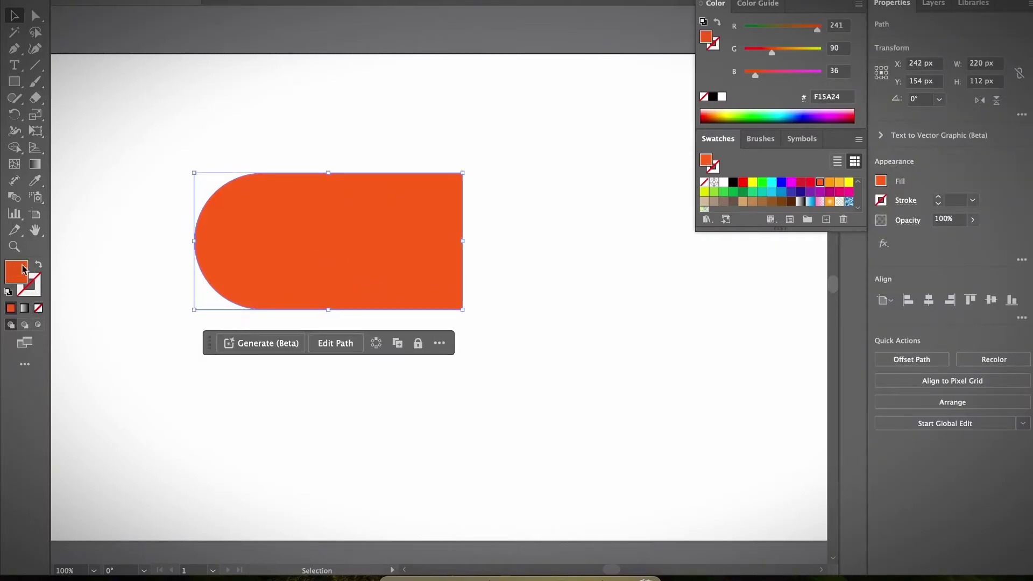
click(515, 252)
click(377, 254)
click(490, 257)
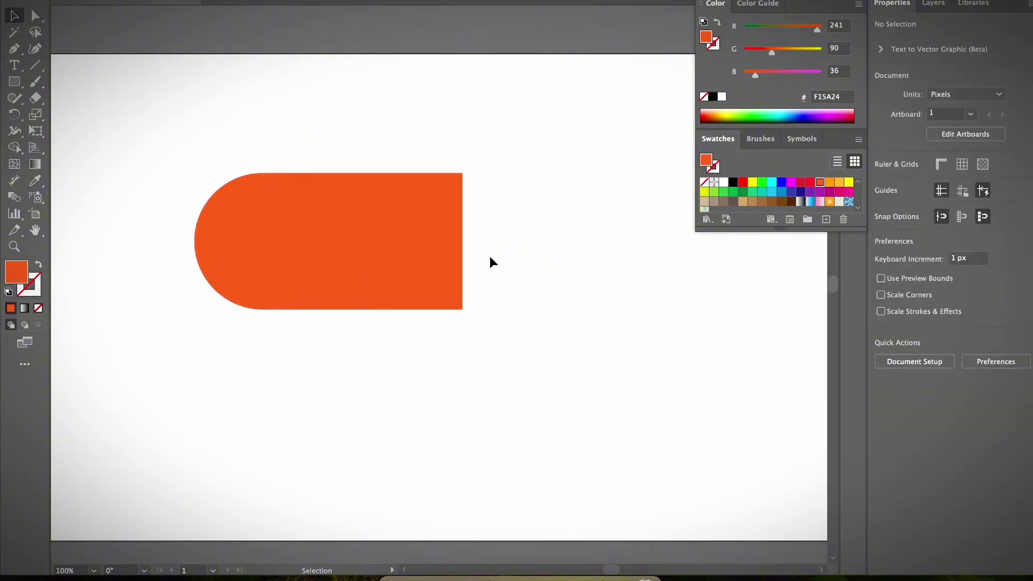
Undo the Unite to restore the separate shapes, then select both again.
key(ctrl+z)
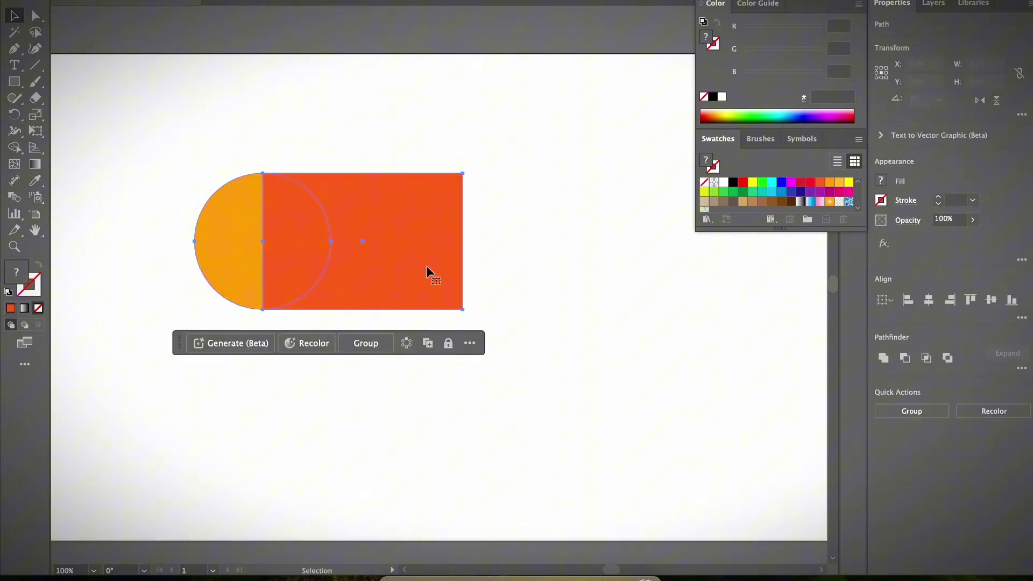
click(509, 273)
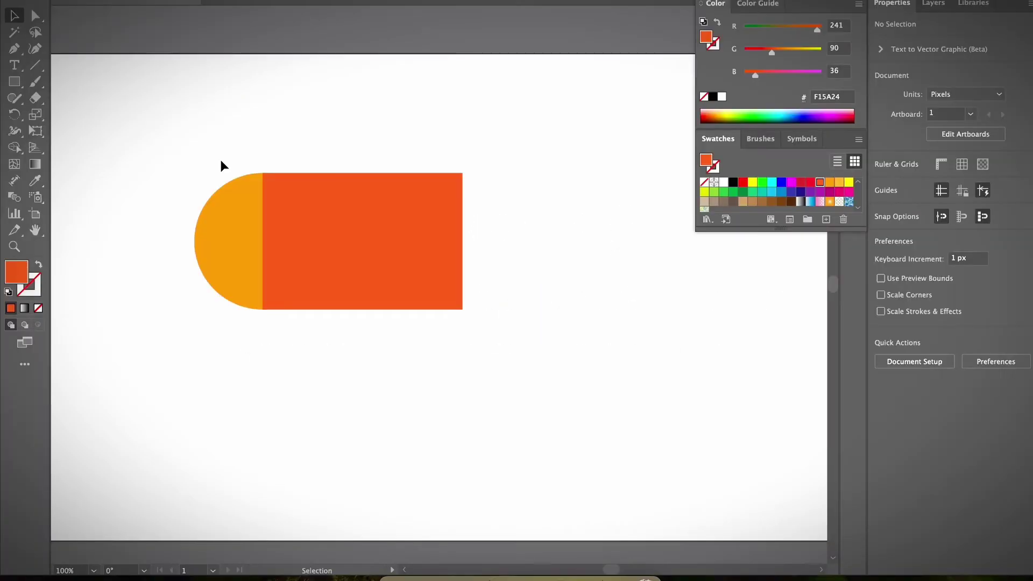
drag(348, 279, 370, 325)
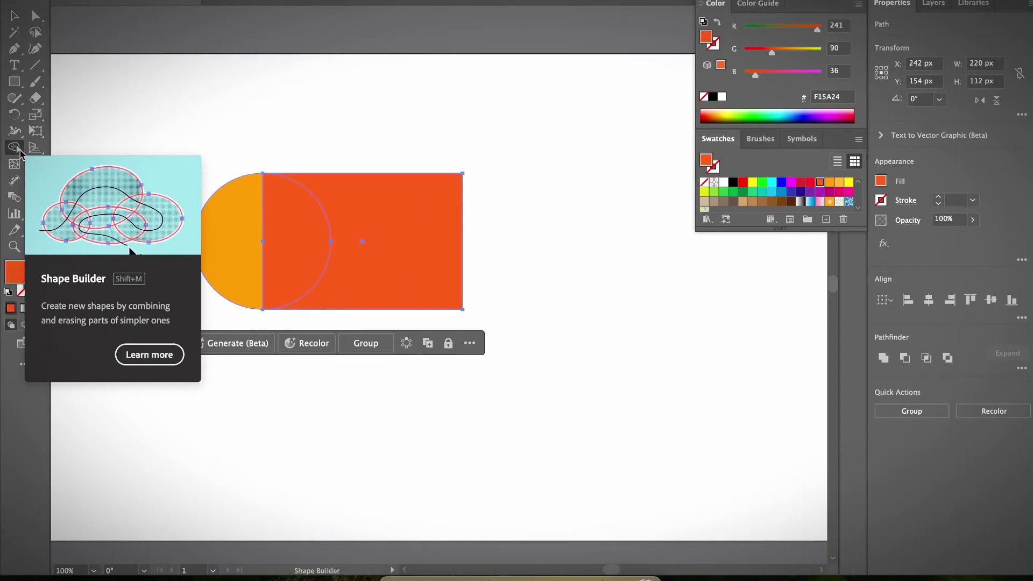
Merge the circle half and the rectangle with Shape Builder, then undo that merge.
click(25, 138)
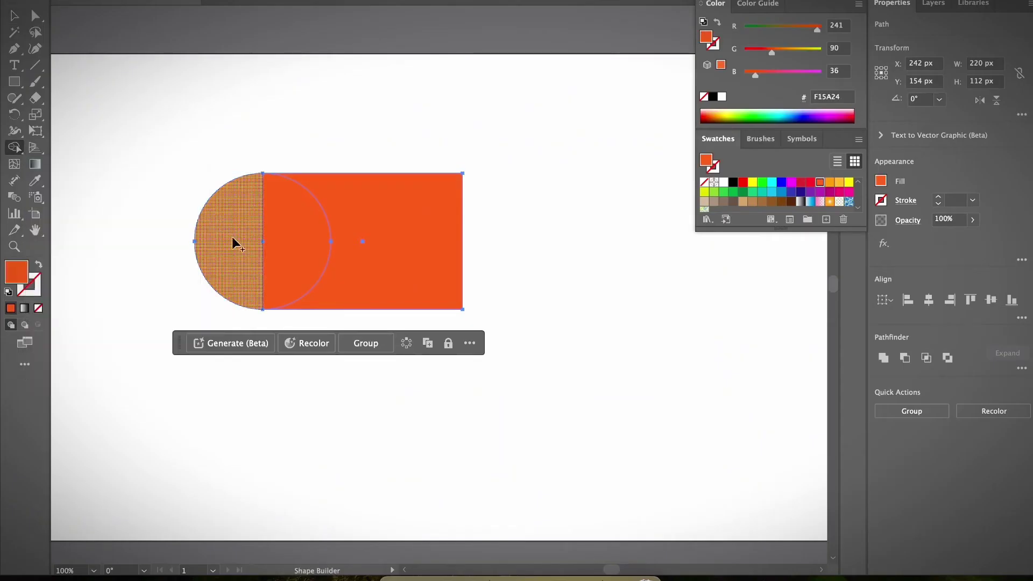
drag(233, 242, 384, 242)
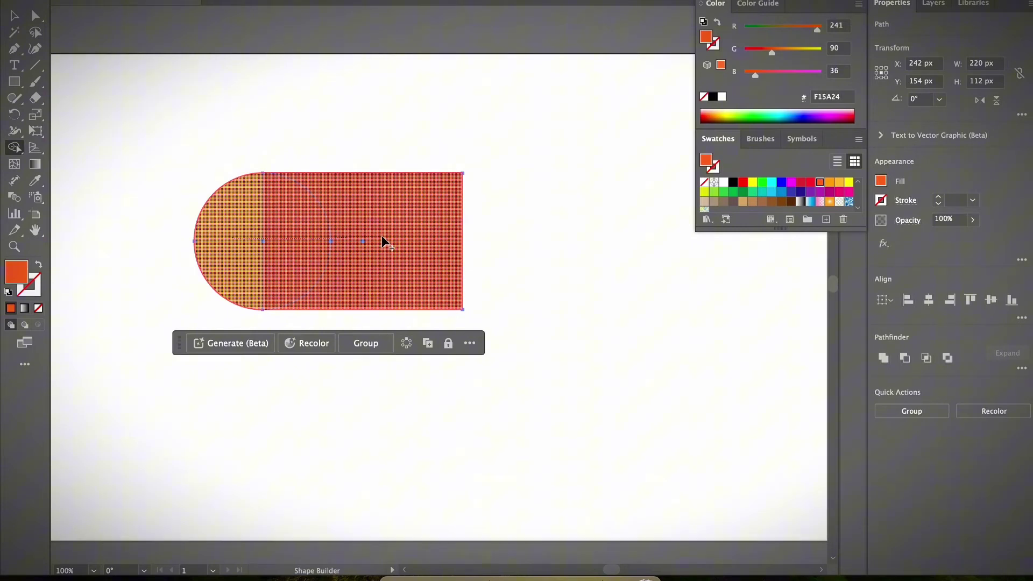
drag(383, 239, 383, 242)
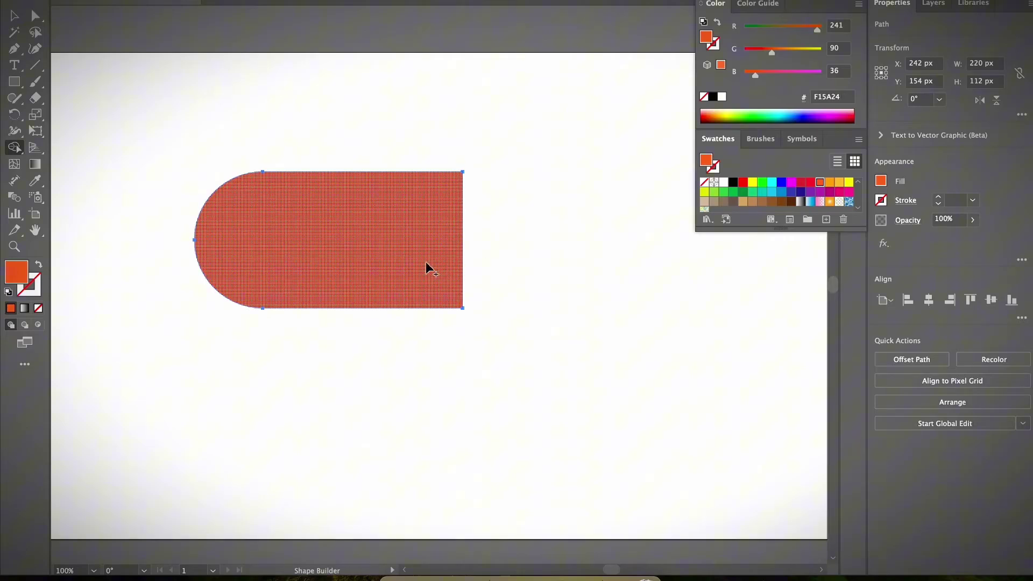
key(super+z)
Group the circle and rectangle via the context menu, ungroup with Ctrl+Shift+G, then regroup with Ctrl+G.
key(shift+m)
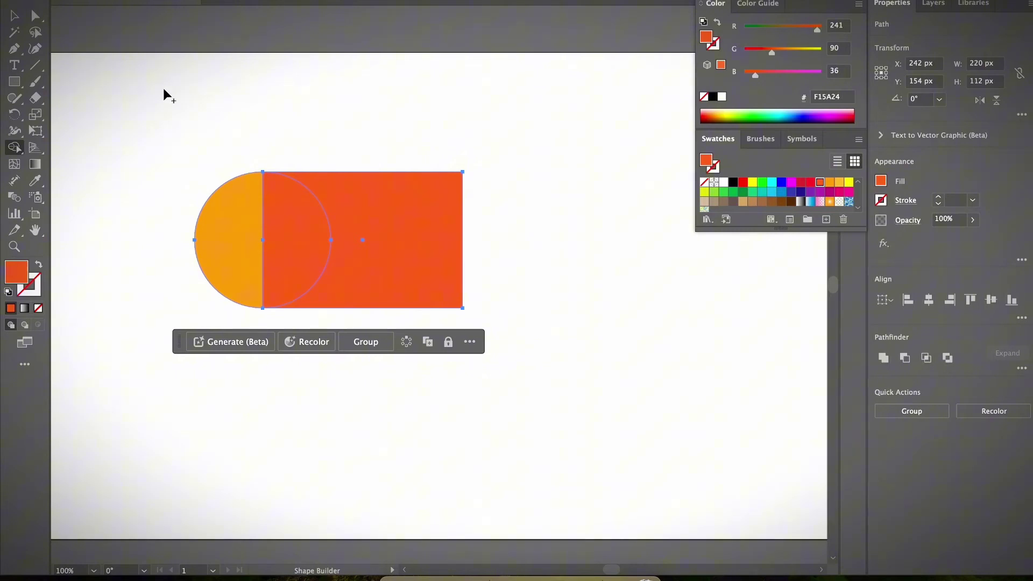
key(v)
drag(209, 132, 399, 269)
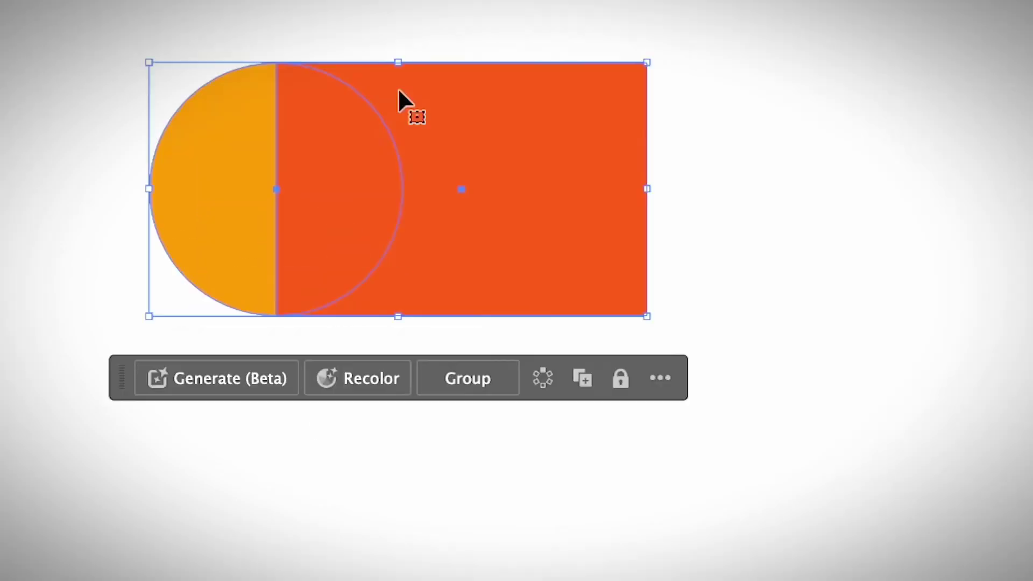
right_click(328, 185)
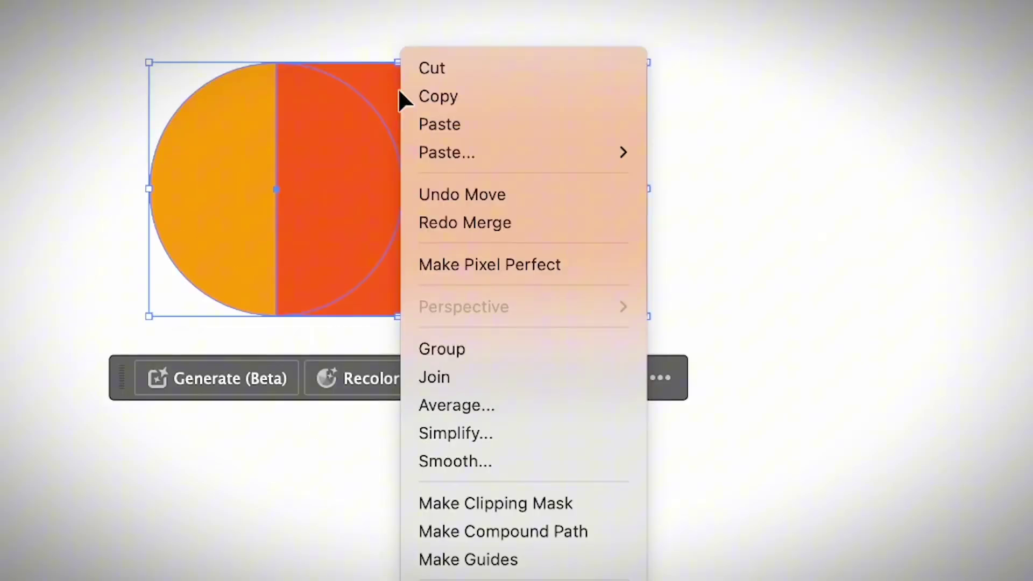
click(525, 357)
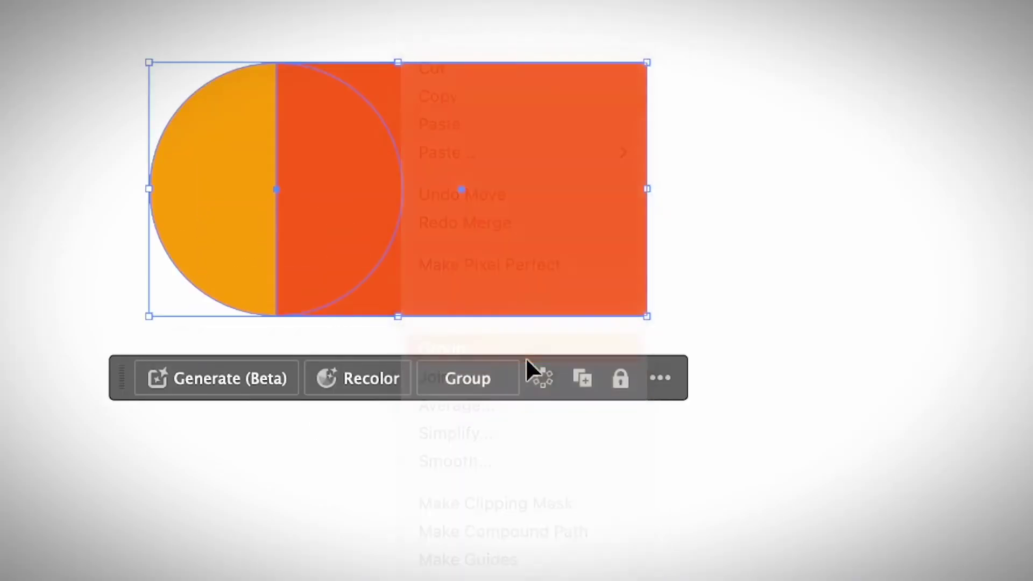
key(ctrl+shift+g)
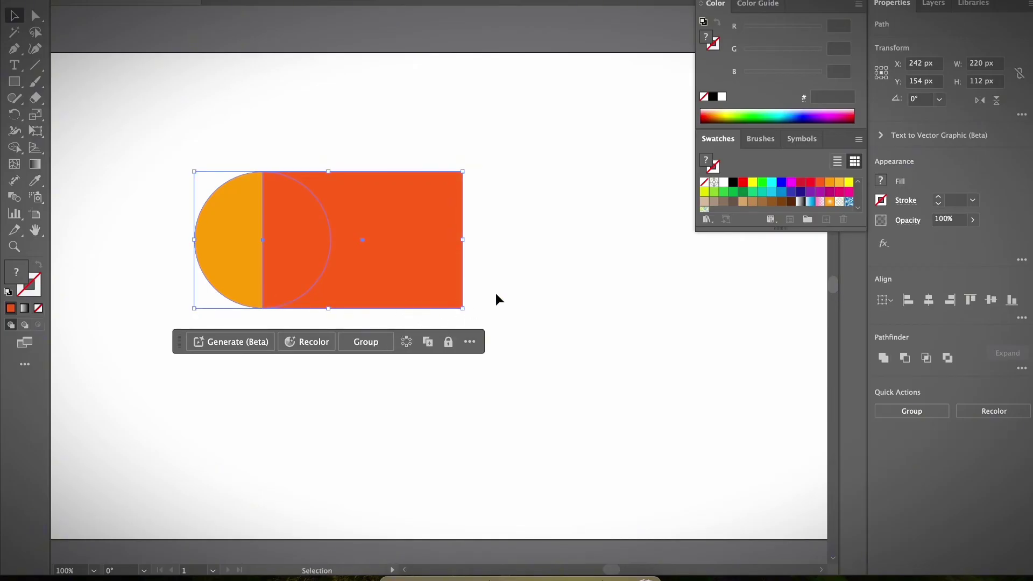
key(ctrl+g)
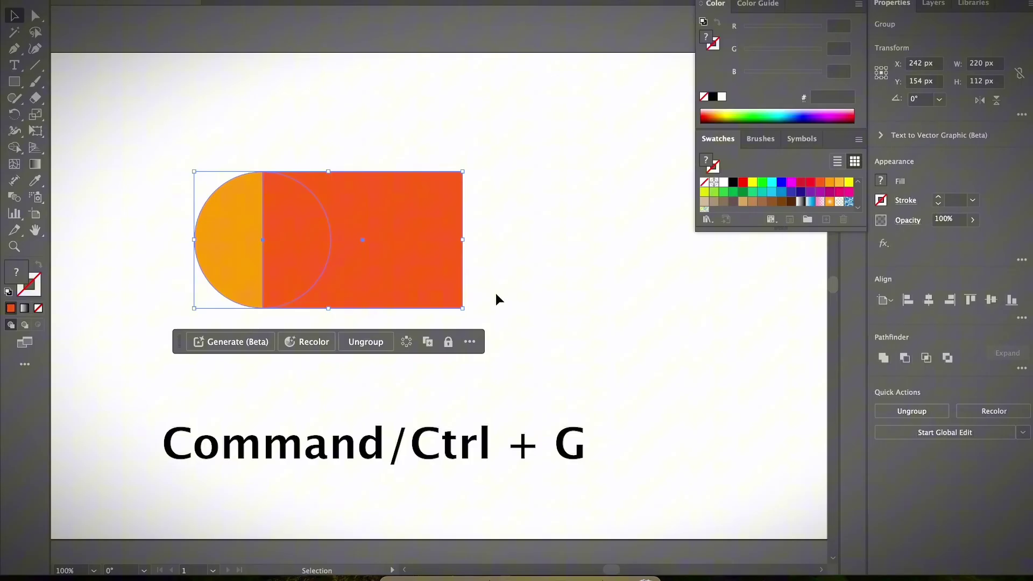